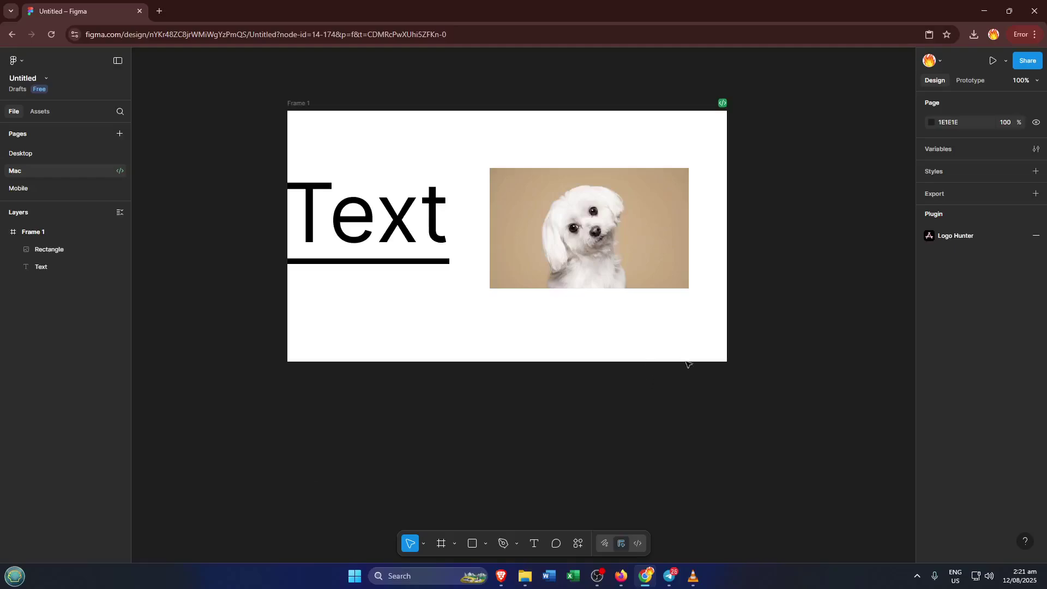
- Reposition the dog image within the frame to about X 374, Y 95
{"action": "left_click", "coordinate": [648, 280]}
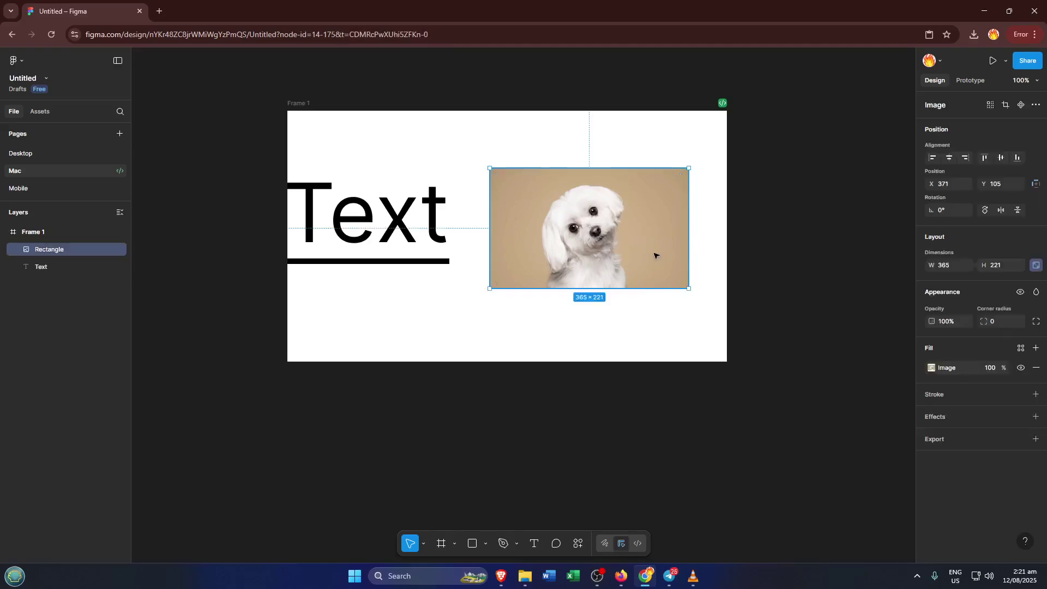
{"action": "mouse_move", "coordinate": [654, 255]}
{"action": "left_mouse_down"}
{"action": "mouse_move", "coordinate": [666, 231]}
{"action": "mouse_move", "coordinate": [654, 243]}
{"action": "left_mouse_up"}
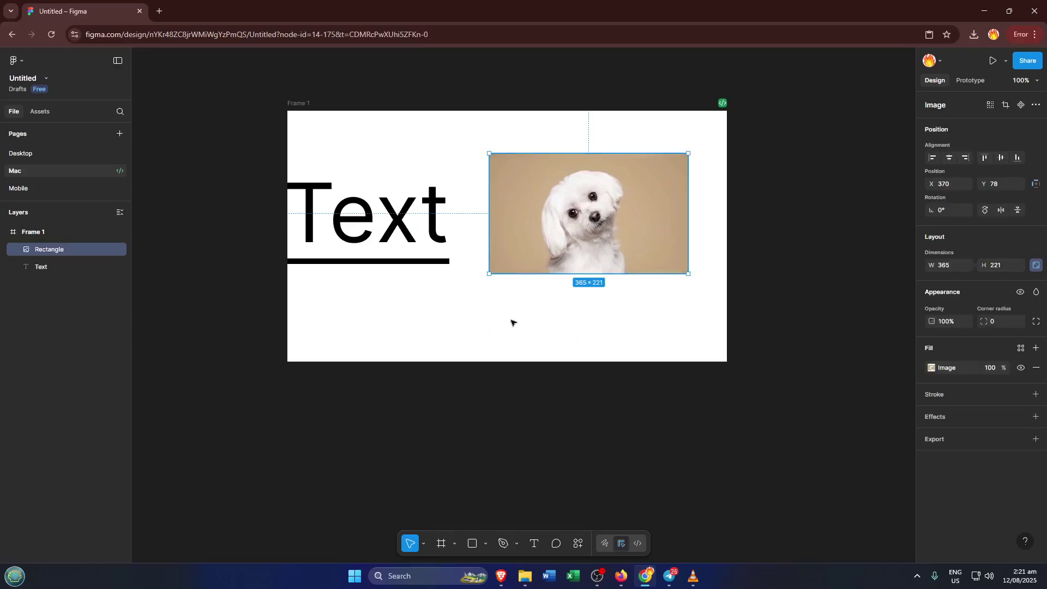
{"action": "left_click_drag", "start_coordinate": [671, 248], "coordinate": [689, 249]}
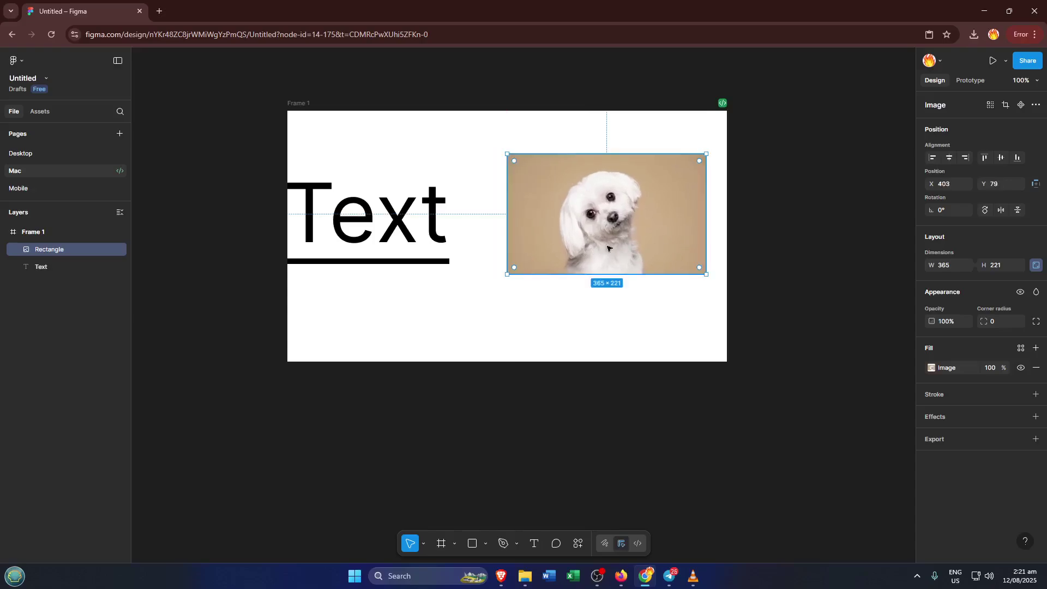
{"action": "left_click", "coordinate": [728, 227]}
{"action": "left_click", "coordinate": [692, 229]}
{"action": "mouse_move", "coordinate": [684, 229]}
{"action": "left_mouse_down"}
{"action": "mouse_move", "coordinate": [528, 231]}
{"action": "mouse_move", "coordinate": [669, 237]}
{"action": "left_mouse_up"}
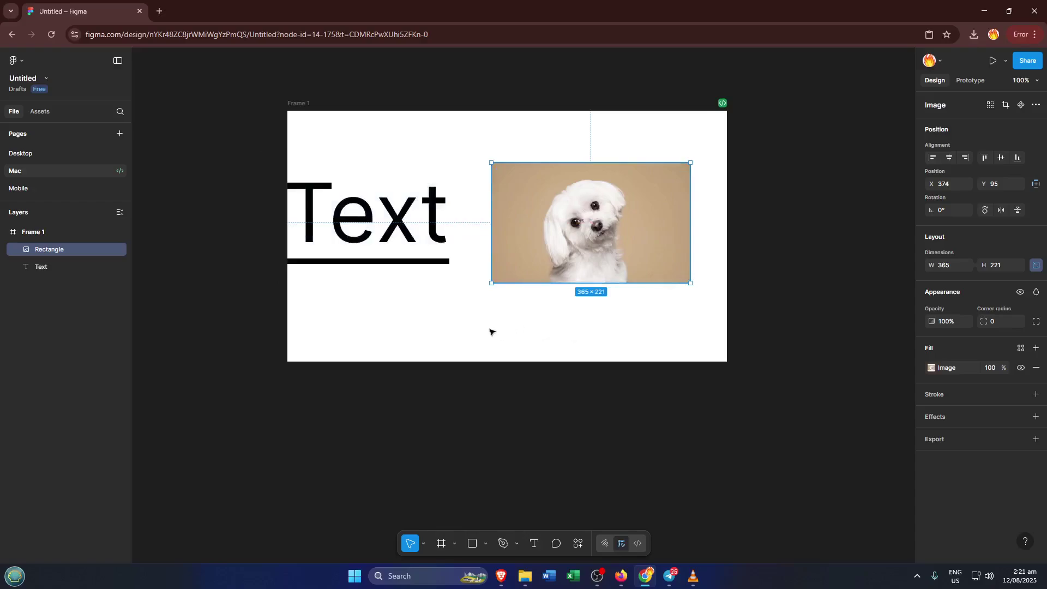
{"action": "left_click", "coordinate": [410, 323]}
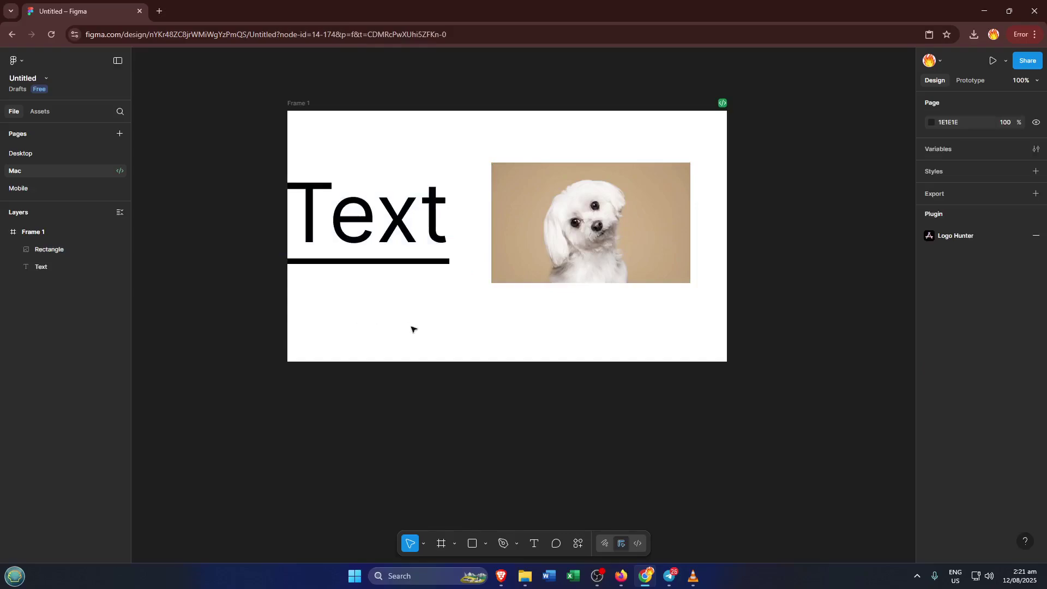
- Move the dog image to about X 385, Y 59 and deselect it
{"action": "left_click_drag", "start_coordinate": [602, 232], "coordinate": [620, 218]}
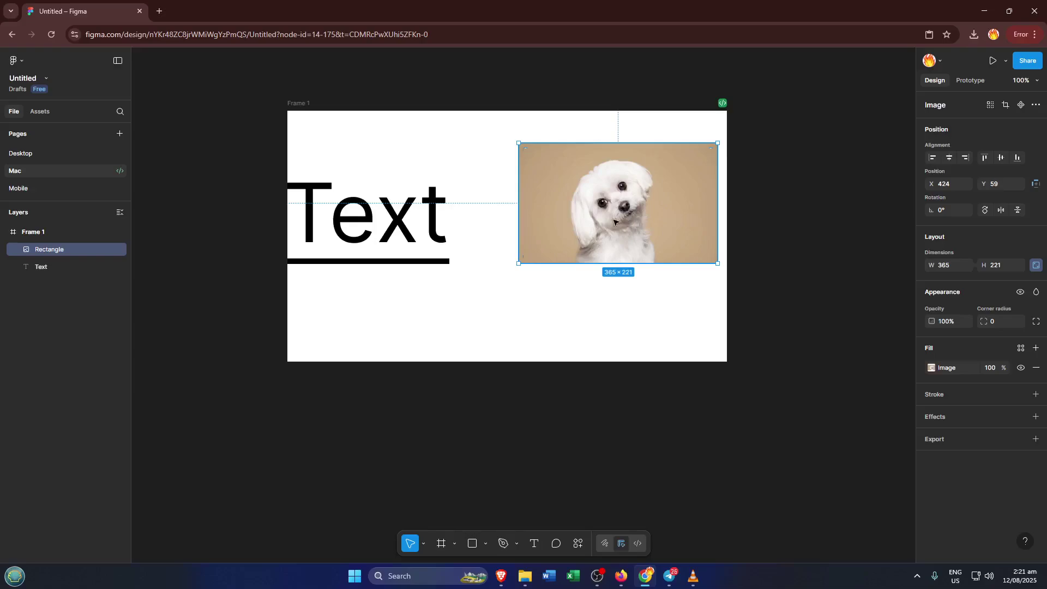
{"action": "key", "text": "Left"}
{"action": "key", "text": "Left"}
{"action": "key", "text": "Left"}
{"action": "key", "text": "Left"}
{"action": "key", "text": "Left"}
{"action": "key", "text": "Left"}
{"action": "key", "text": "Left"}
{"action": "key", "text": "Left"}
{"action": "key", "text": "Left"}
{"action": "key", "text": "Left"}
{"action": "key", "text": "Left"}
{"action": "key", "text": "Left"}
{"action": "key", "text": "Left"}
{"action": "key", "text": "Left"}
{"action": "key", "text": "Left"}
{"action": "key", "text": "Left"}
{"action": "key", "text": "Left"}
{"action": "key", "text": "Left"}
{"action": "key", "text": "Left"}
{"action": "key", "text": "Left"}
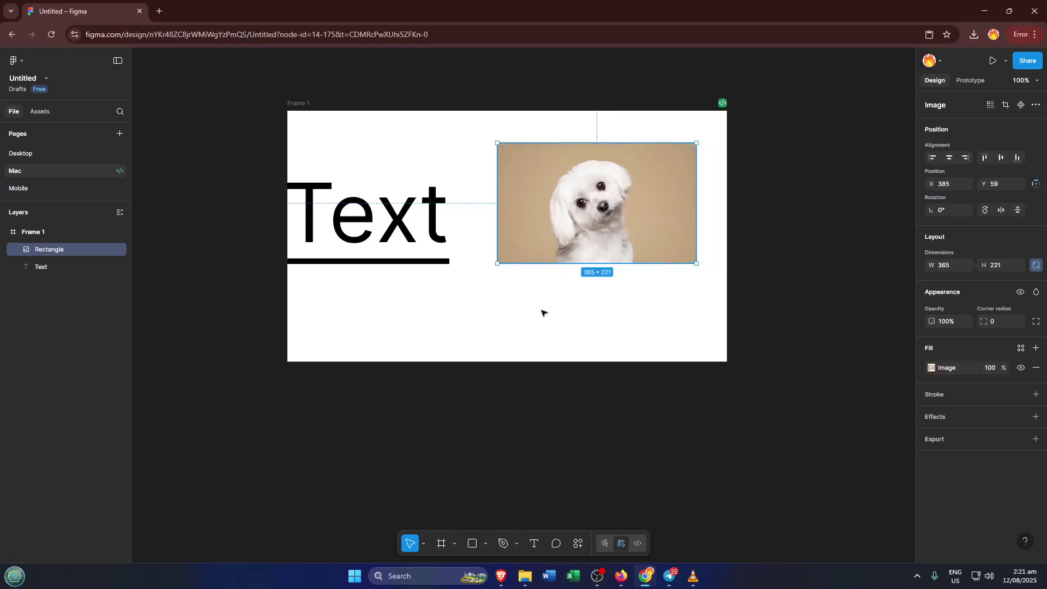
{"action": "left_click", "coordinate": [542, 309]}
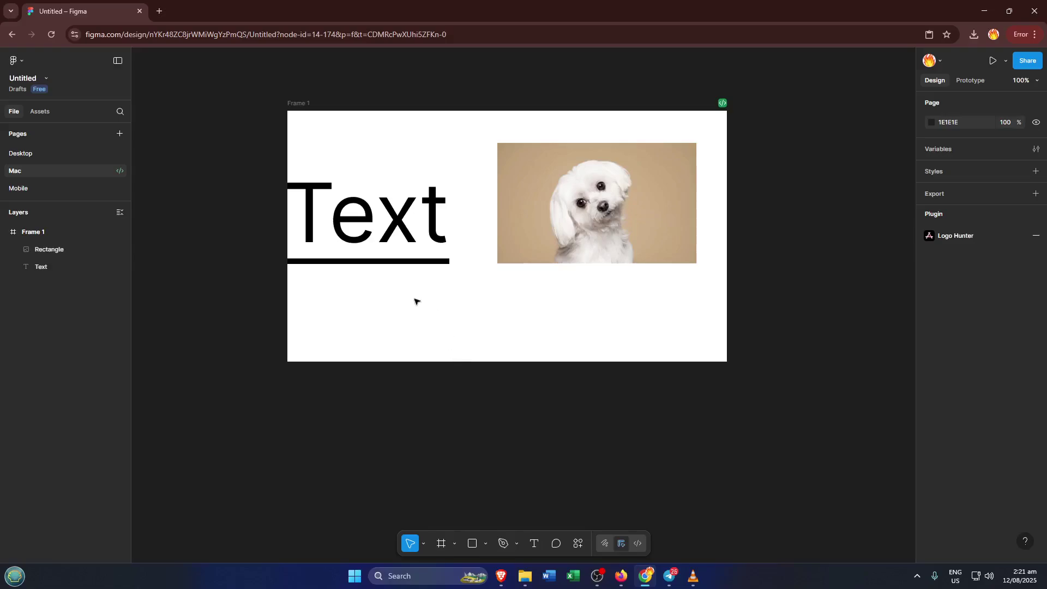
- Move the linked Text layer beside the dog image, to about X 14, Y 59, with their upper edges aligned
{"action": "left_click_drag", "start_coordinate": [407, 293], "coordinate": [381, 158]}
{"action": "left_click_drag", "start_coordinate": [470, 152], "coordinate": [263, 272]}
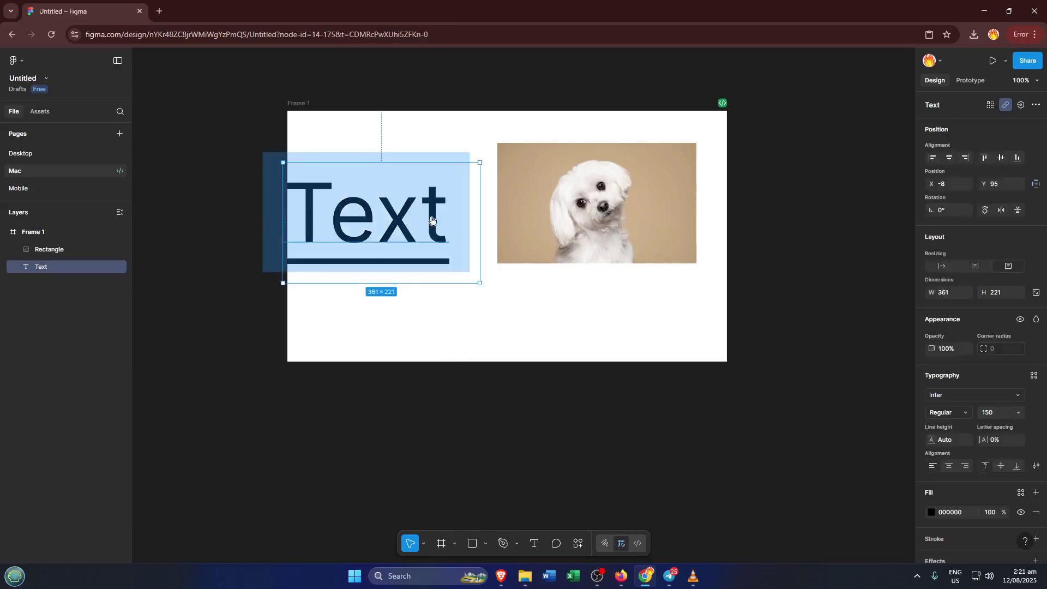
{"action": "double_click", "coordinate": [430, 273]}
{"action": "key", "text": "Escape"}
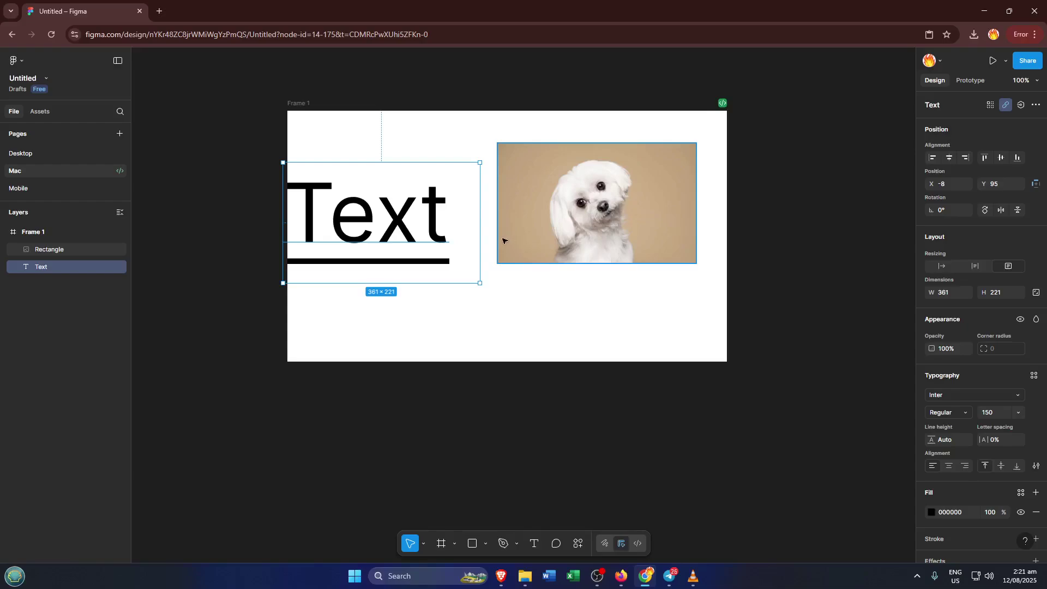
{"action": "double_click", "coordinate": [474, 197]}
{"action": "key", "text": "Escape"}
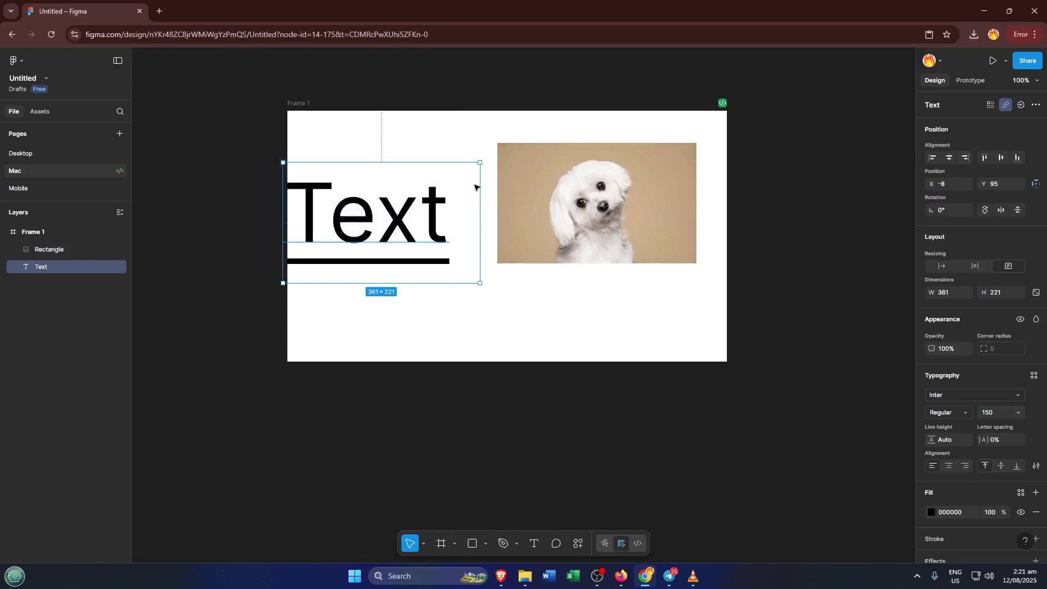
{"action": "left_click_drag", "start_coordinate": [474, 187], "coordinate": [485, 168]}
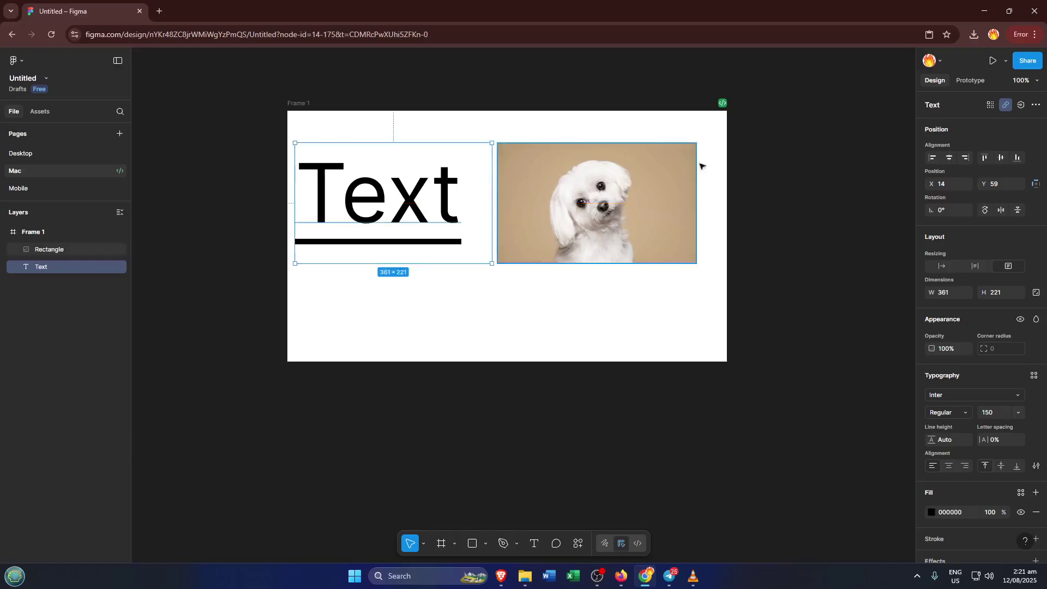
{"action": "left_click", "coordinate": [1009, 107]}
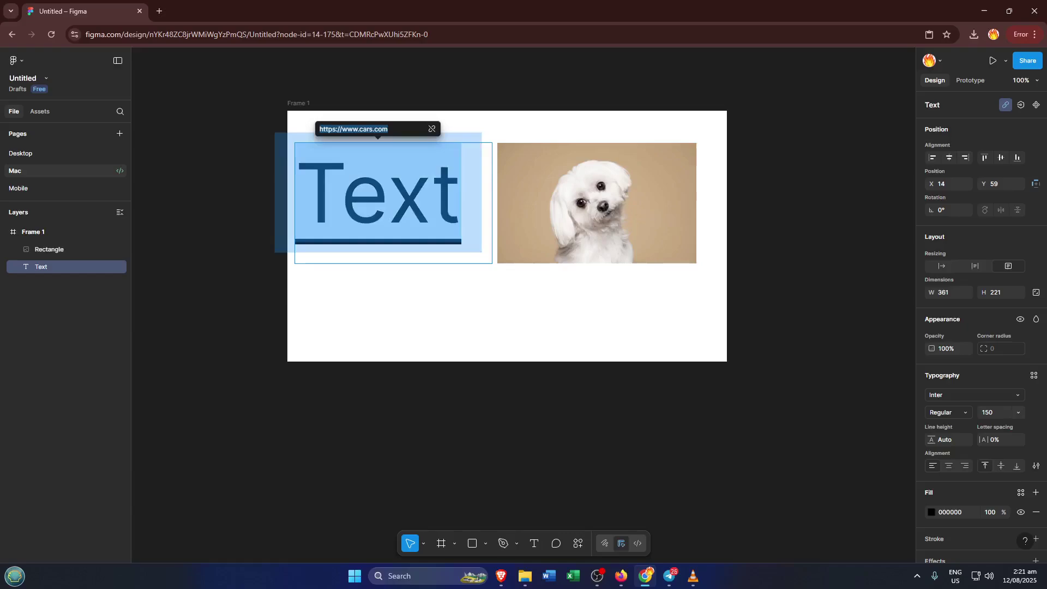
{"action": "key", "text": "Return"}
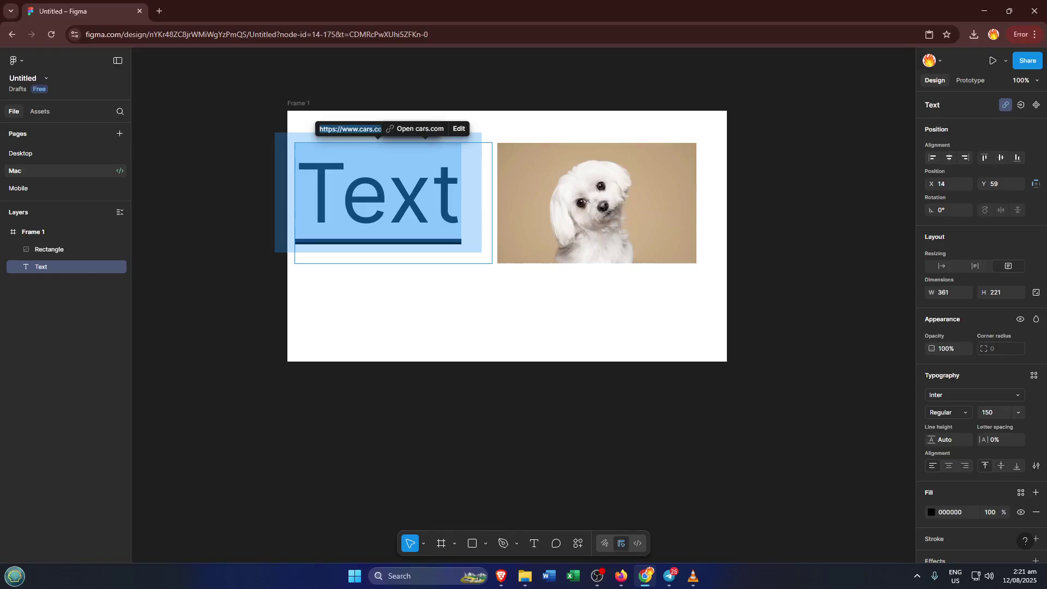
{"action": "left_click_drag", "start_coordinate": [464, 200], "coordinate": [439, 199]}
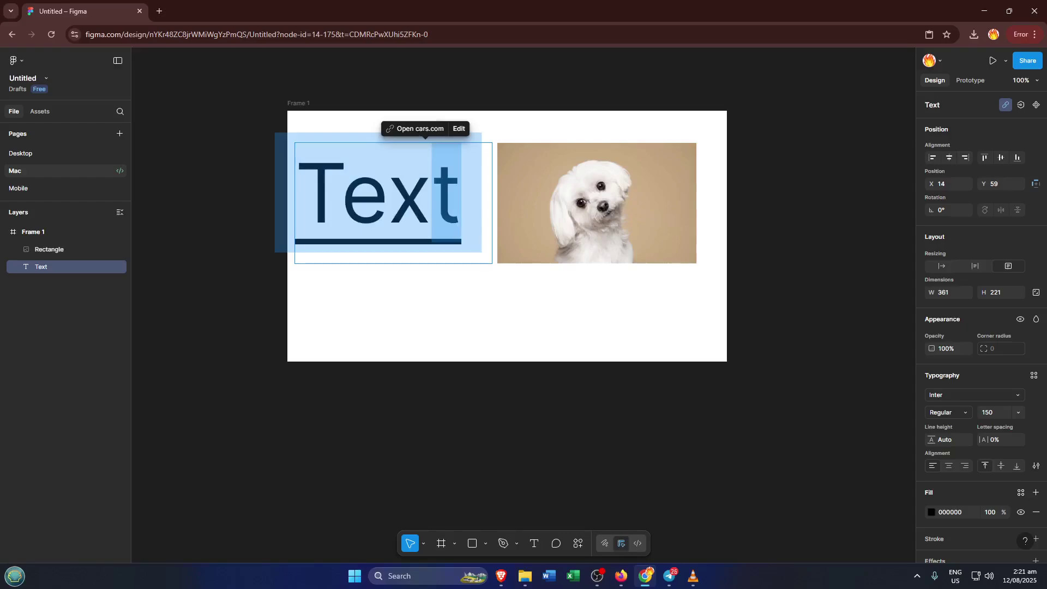
{"action": "left_click", "coordinate": [489, 318]}
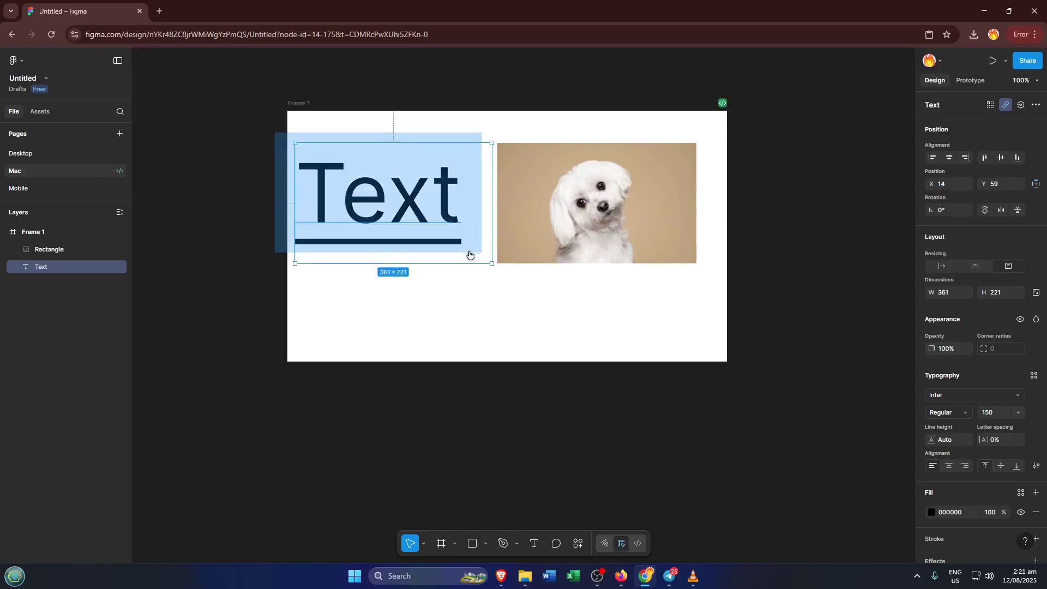
- Move the linked Text layer behind the dog image, to about X 395, Y 68, so its link area covers the picture
{"action": "left_click", "coordinate": [477, 254]}
{"action": "left_click_drag", "start_coordinate": [476, 253], "coordinate": [678, 254]}
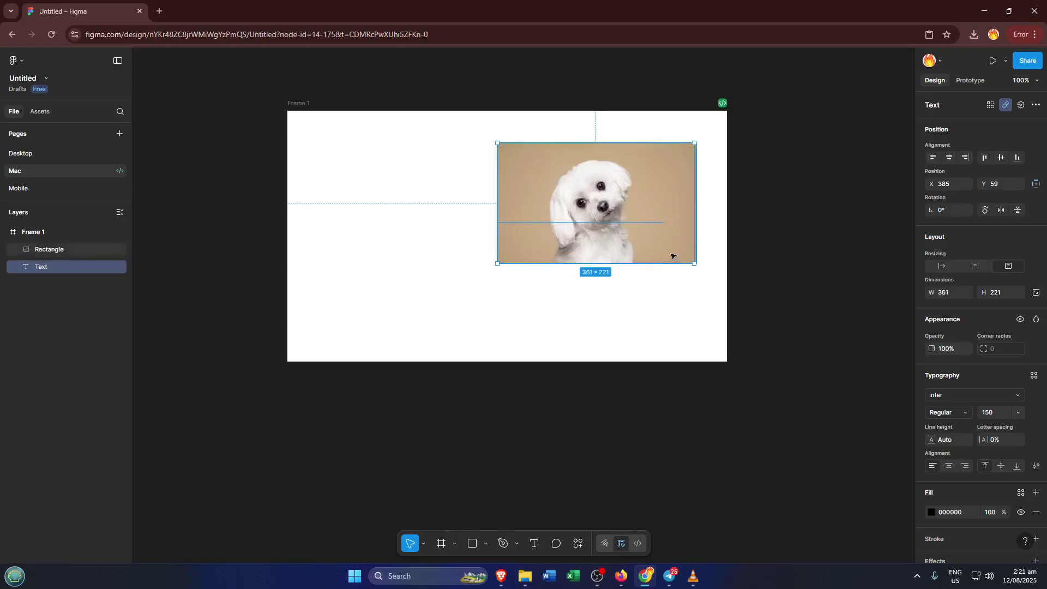
{"action": "mouse_move", "coordinate": [676, 250]}
{"action": "left_mouse_down"}
{"action": "mouse_move", "coordinate": [686, 259]}
{"action": "mouse_move", "coordinate": [670, 248]}
{"action": "left_mouse_up"}
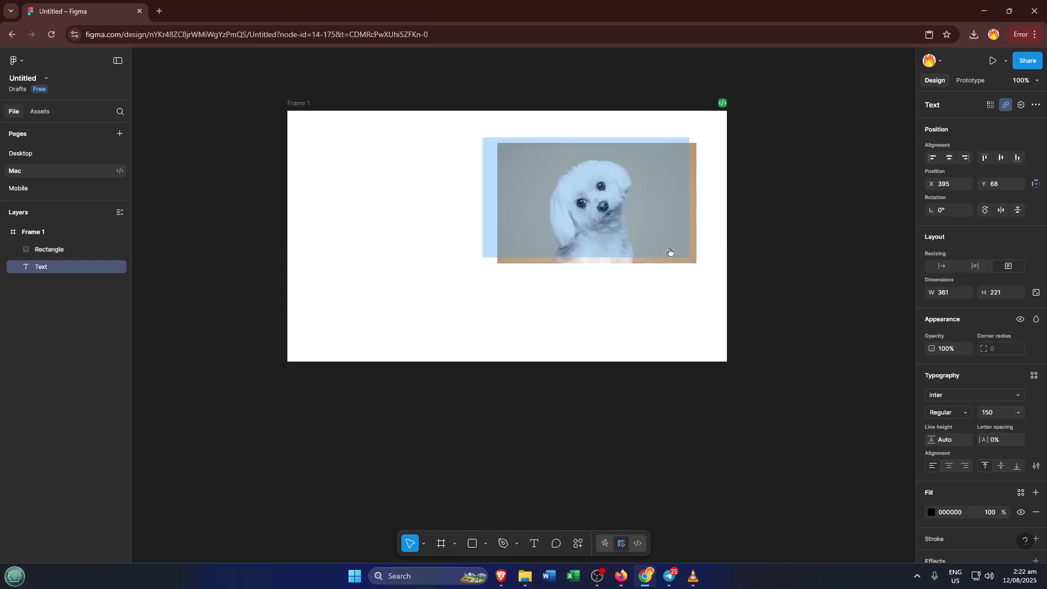
- Deselect the layer, test the cars.com link over the dog image, look through the site and return to the design file
{"action": "left_click", "coordinate": [707, 301]}
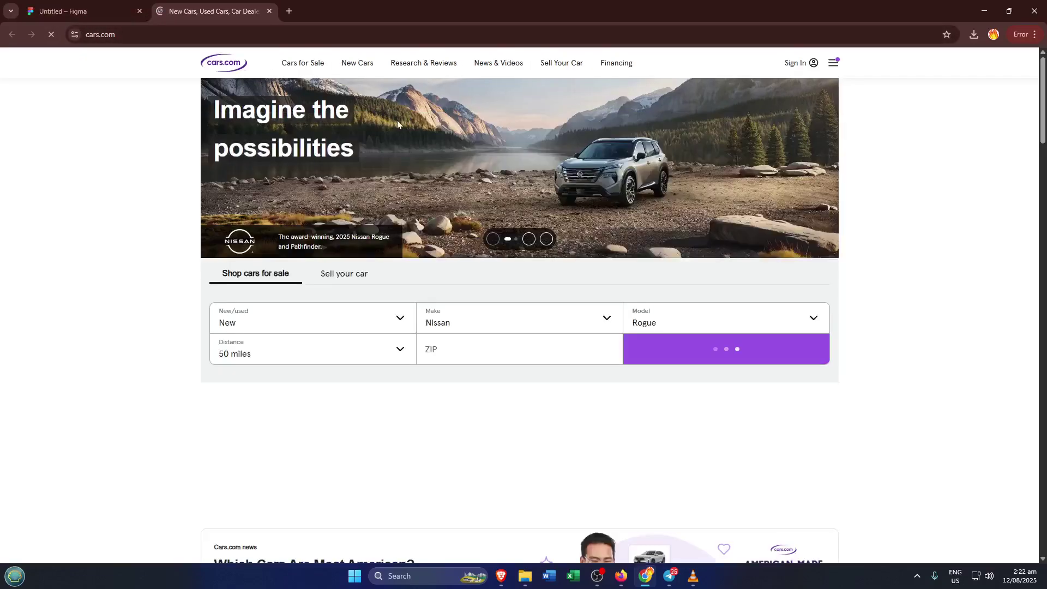
{"action": "scroll", "coordinate": [654, 224], "scroll_direction": "down", "scroll_amount": 1}
{"action": "scroll", "coordinate": [654, 225], "scroll_direction": "up", "scroll_amount": 1}
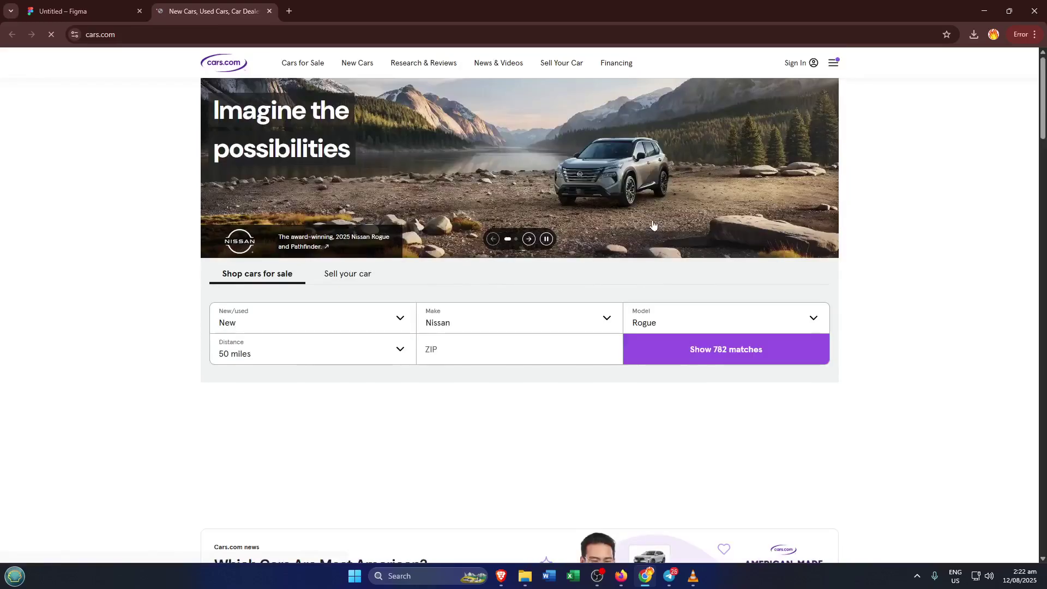
{"action": "left_click", "coordinate": [110, 17]}
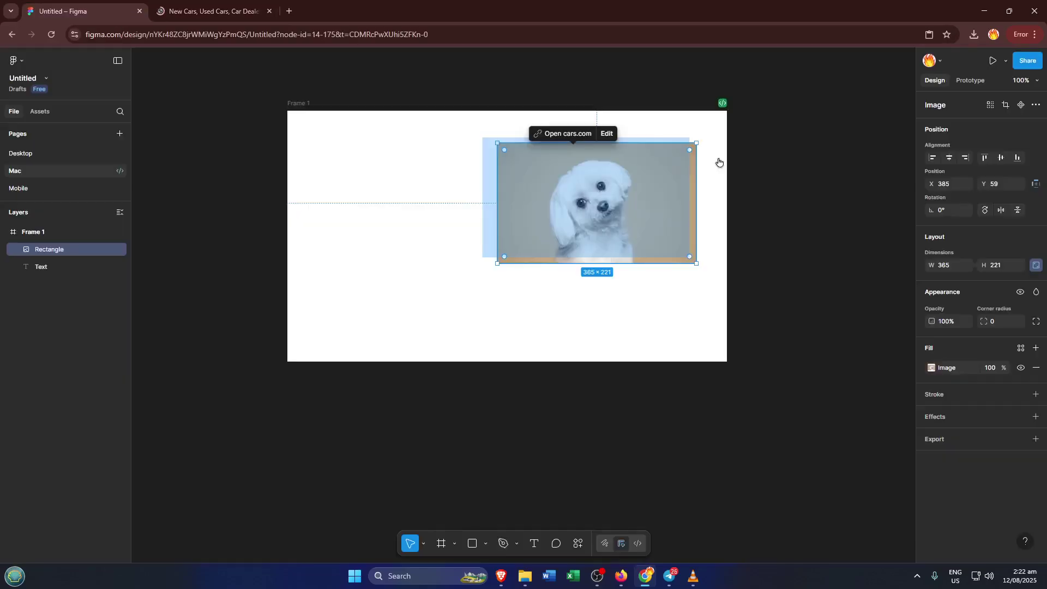
- Select the dog image and the Text layer together and lock both the Rectangle and Text layers
{"action": "left_click", "coordinate": [444, 141]}
{"action": "left_click_drag", "start_coordinate": [436, 131], "coordinate": [682, 303]}
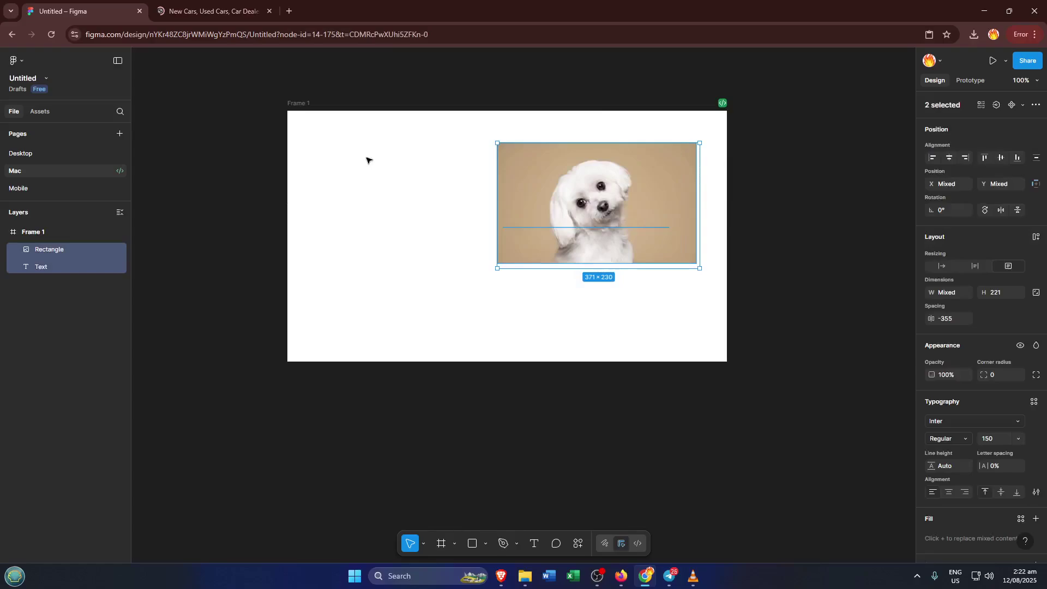
{"action": "left_click", "coordinate": [381, 147]}
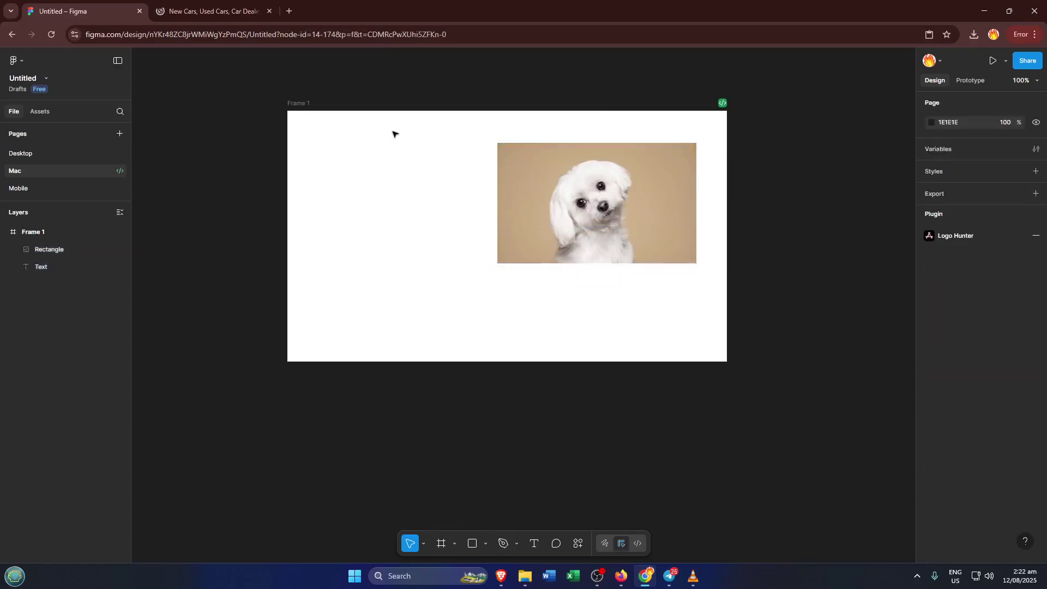
{"action": "left_click_drag", "start_coordinate": [392, 132], "coordinate": [764, 319]}
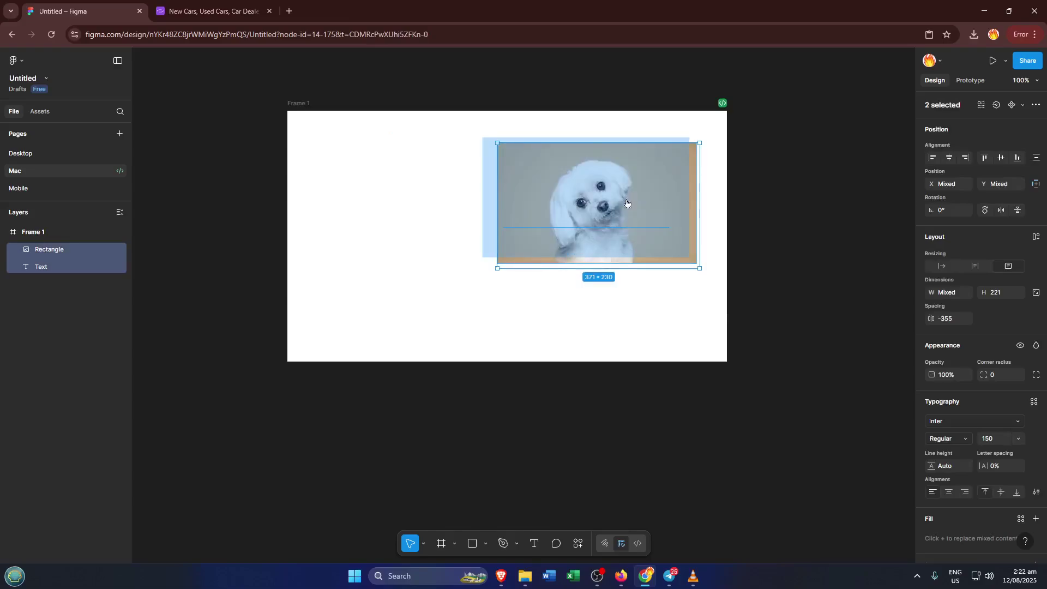
{"action": "left_click_drag", "start_coordinate": [626, 203], "coordinate": [714, 244]}
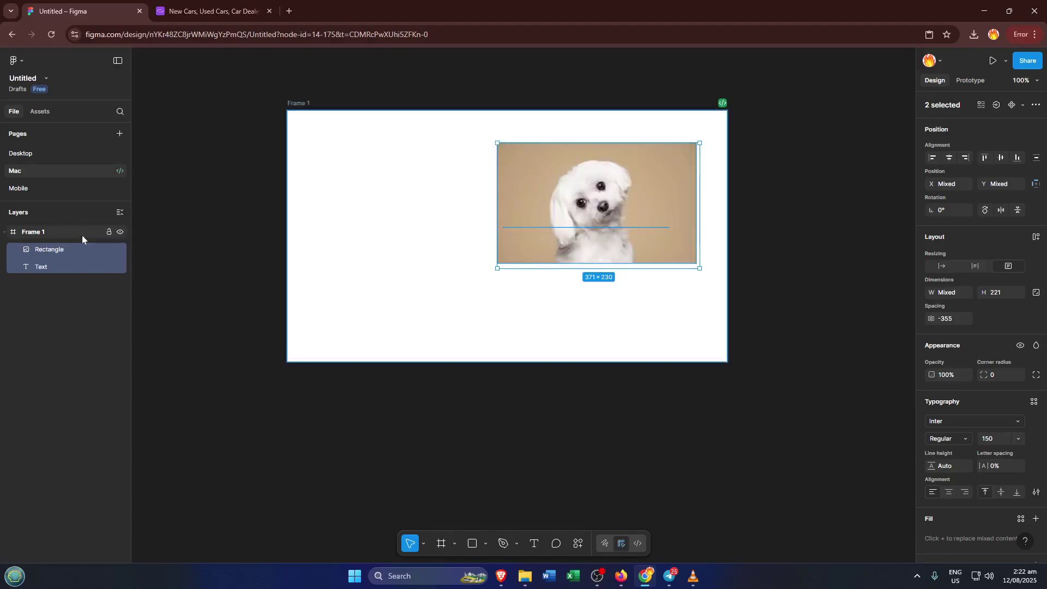
{"action": "left_click", "coordinate": [109, 250]}
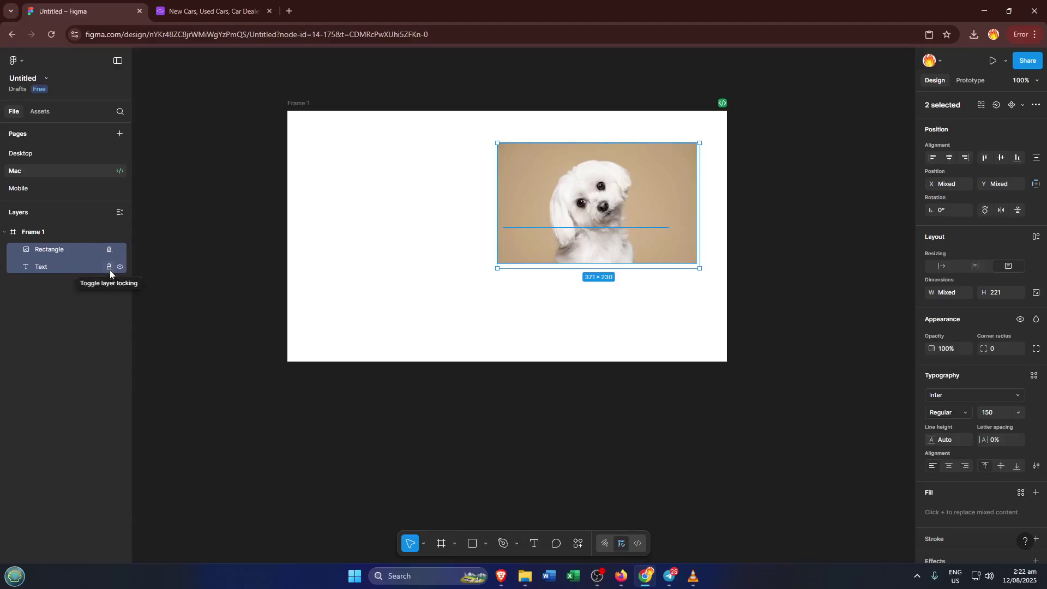
{"action": "left_click", "coordinate": [109, 268]}
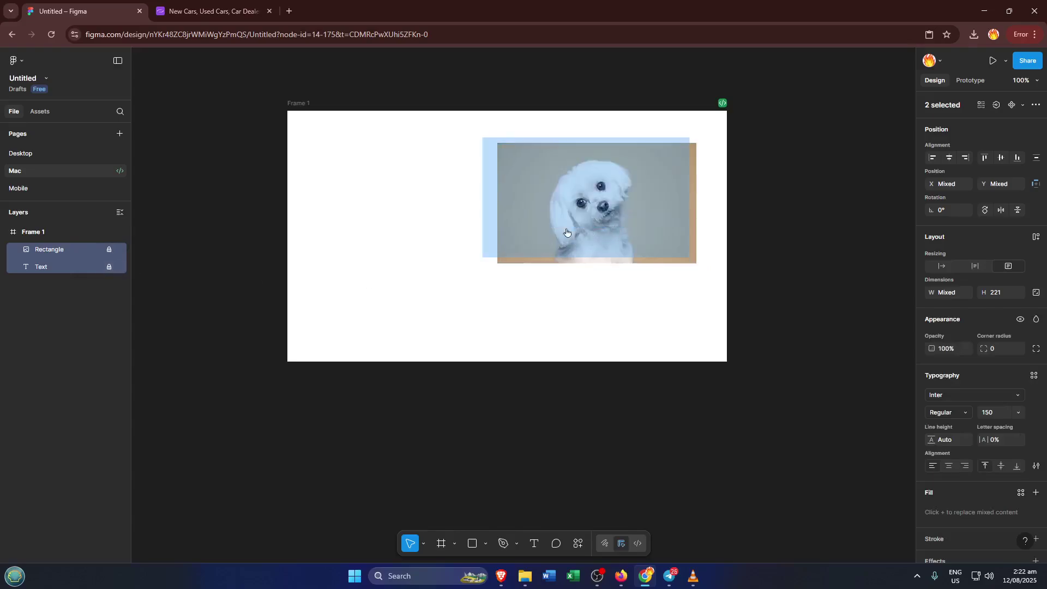
- Try to select the locked image and text inside the frame, and close the cars.com browser tab
{"action": "left_click", "coordinate": [511, 233]}
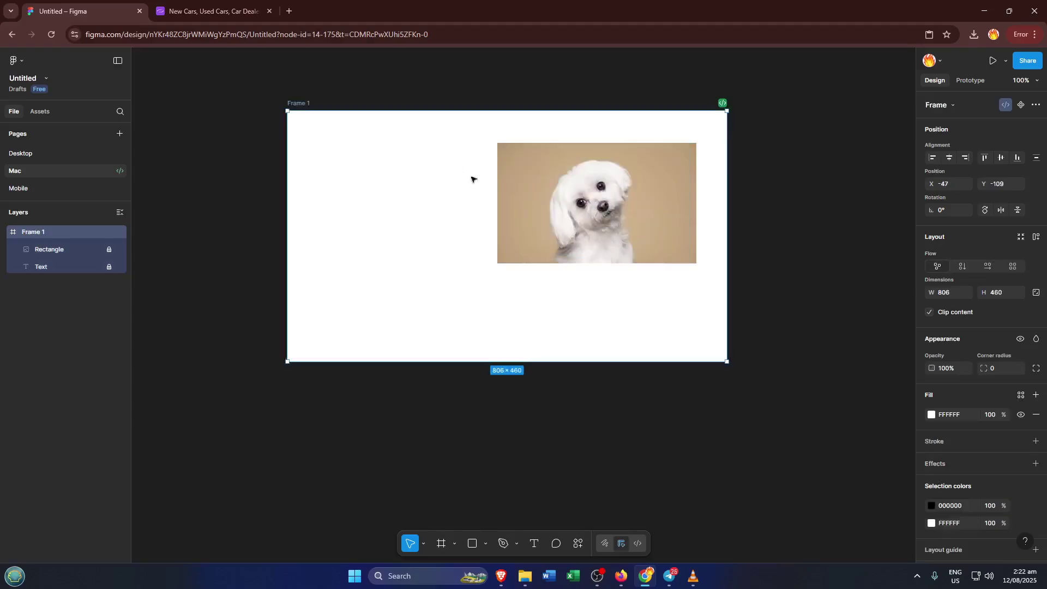
{"action": "left_click_drag", "start_coordinate": [472, 178], "coordinate": [706, 319]}
{"action": "left_click_drag", "start_coordinate": [621, 279], "coordinate": [432, 138]}
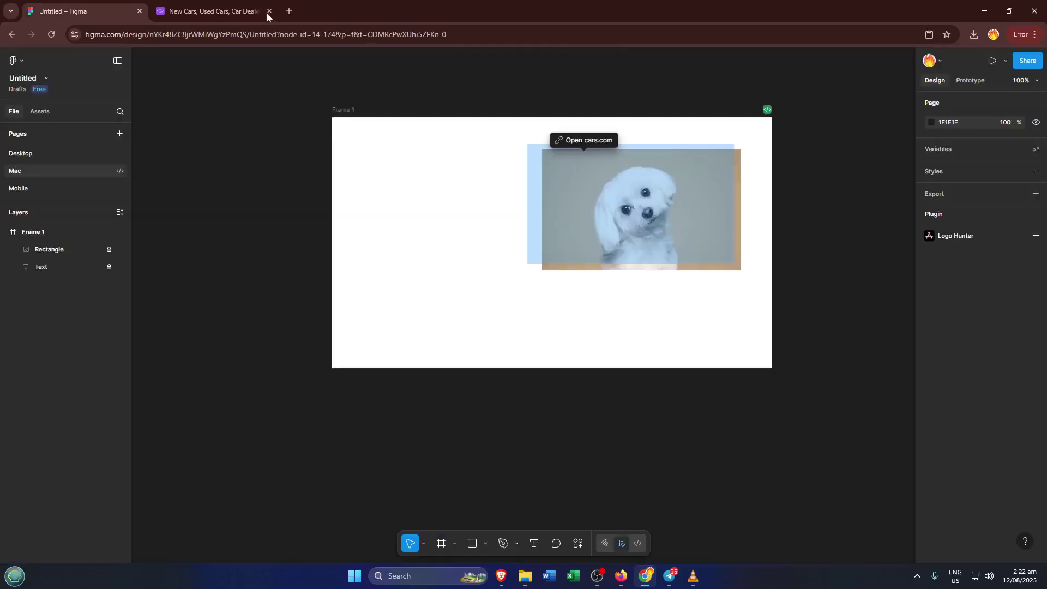
{"action": "left_click", "coordinate": [268, 11]}
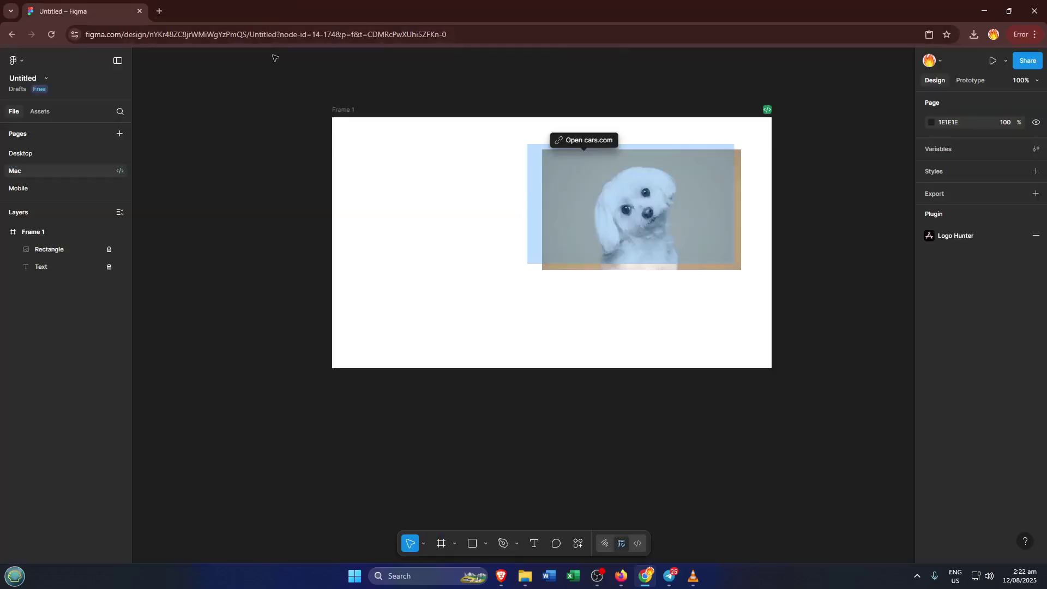